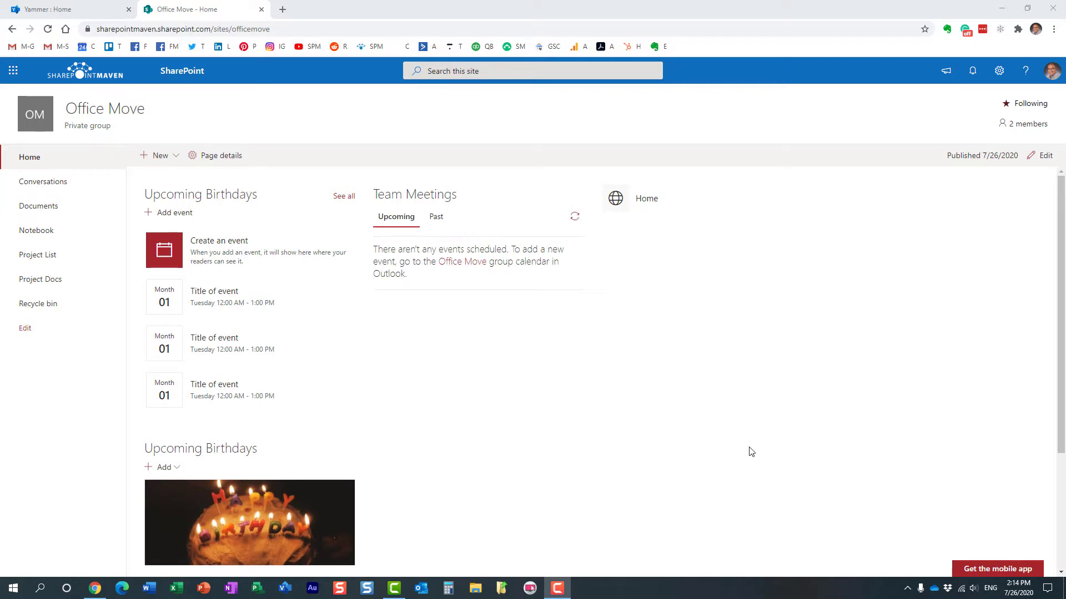
Look over the Yammer home feed and Office 365 apps list, then return to the Office Move site
{"action": "left_click", "coordinate": [86, 16]}
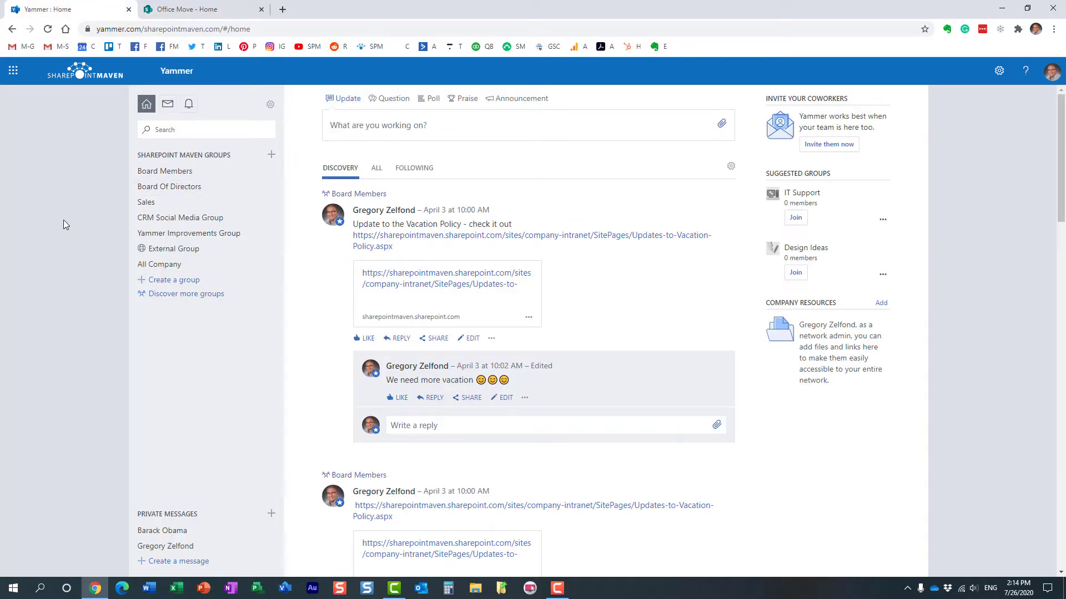
{"action": "left_click", "coordinate": [11, 72]}
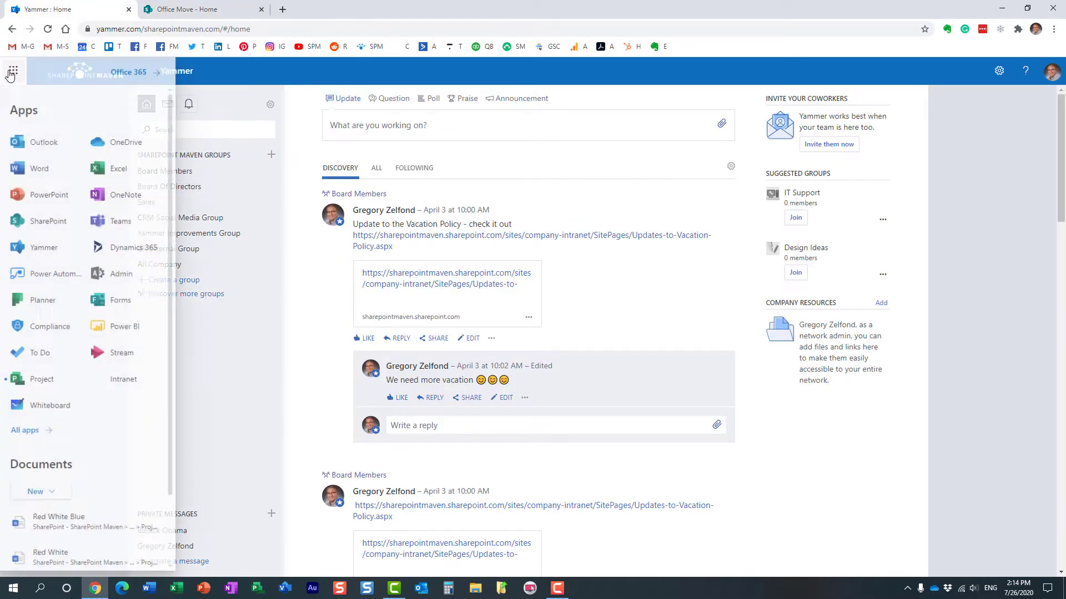
{"action": "mouse_move", "coordinate": [77, 307]}
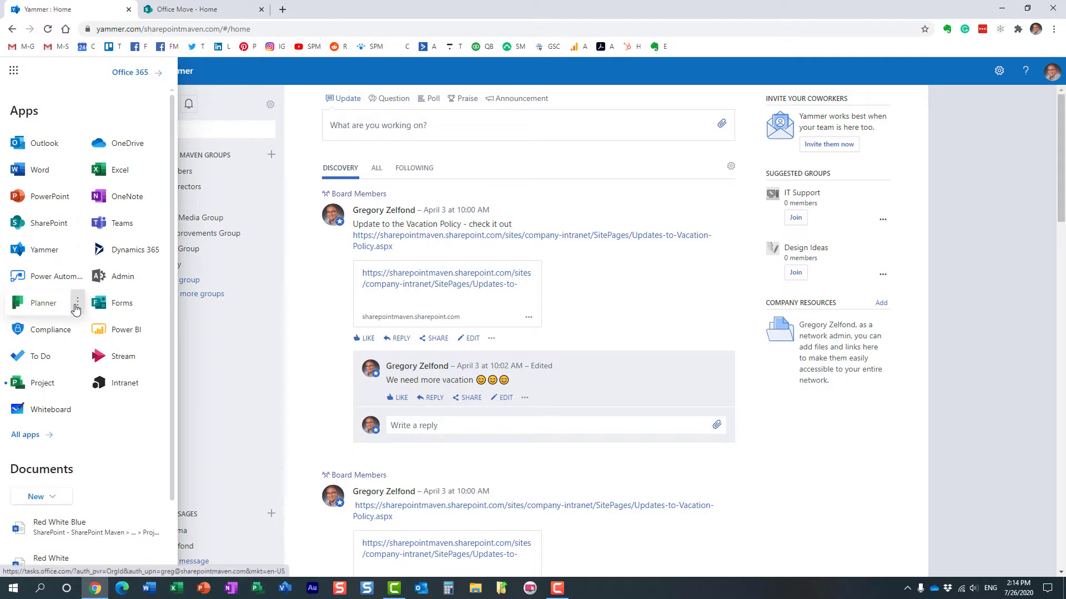
{"action": "left_click", "coordinate": [236, 134]}
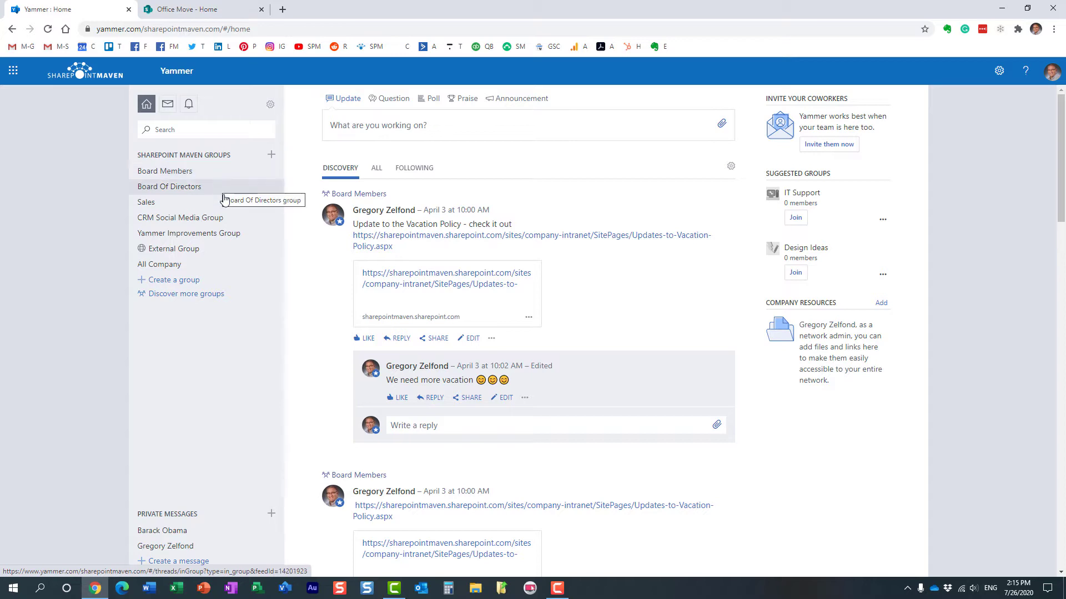
{"action": "left_click", "coordinate": [190, 11]}
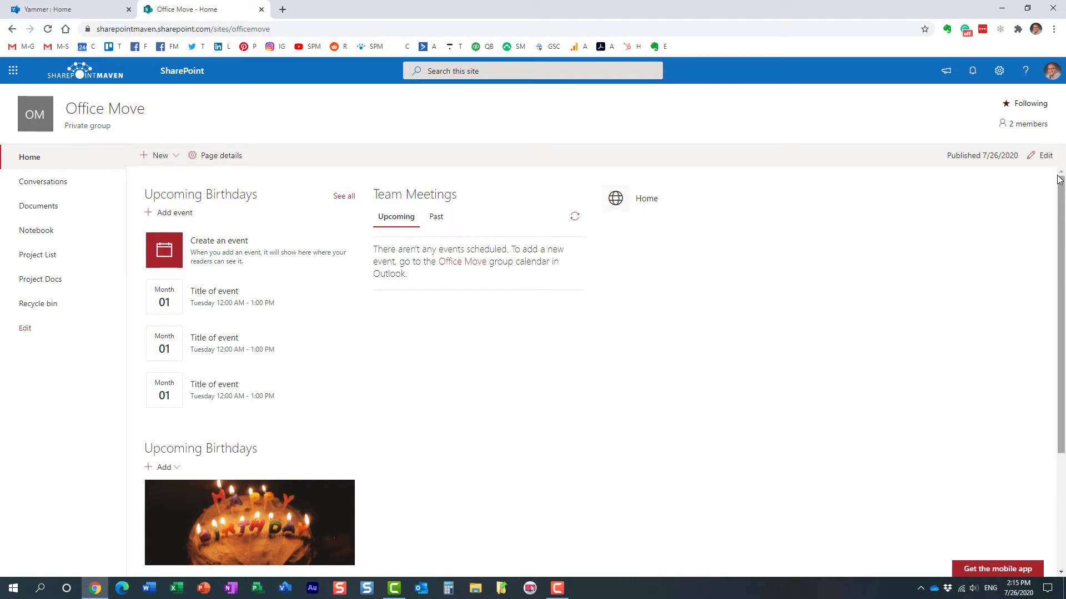
Put the Office Move home page in edit mode and search the empty section's web parts for 'ya'
{"action": "left_click", "coordinate": [1041, 155]}
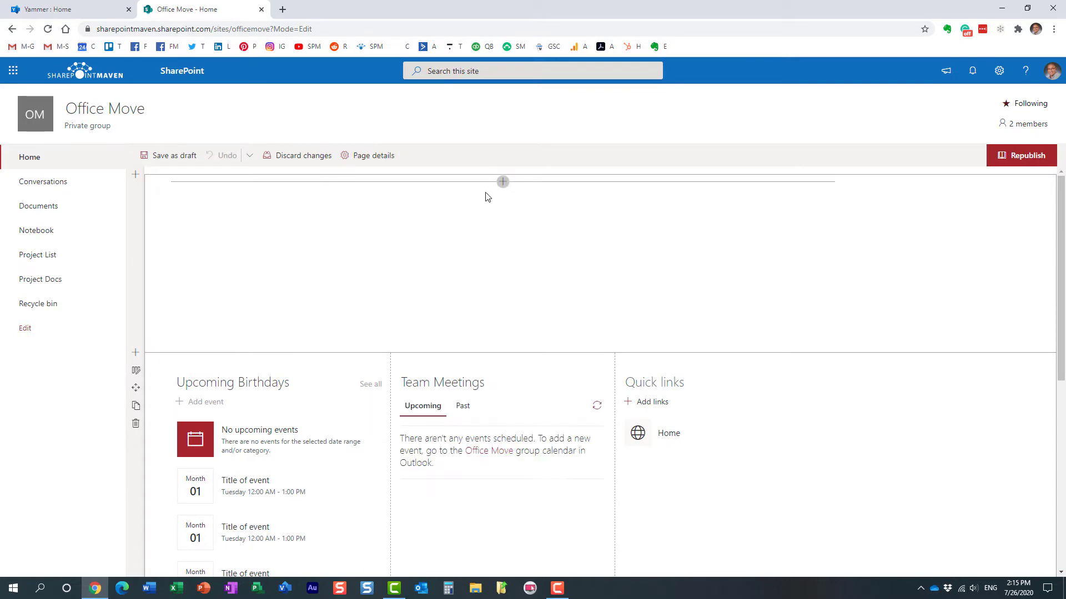
{"action": "left_click", "coordinate": [502, 183]}
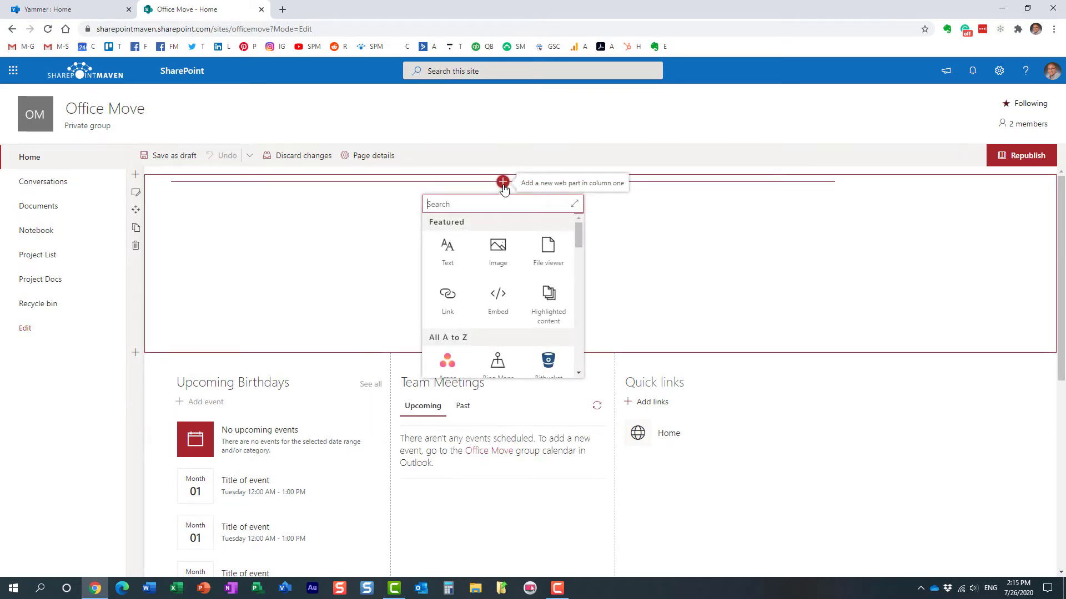
{"action": "type", "text": "yamme"}
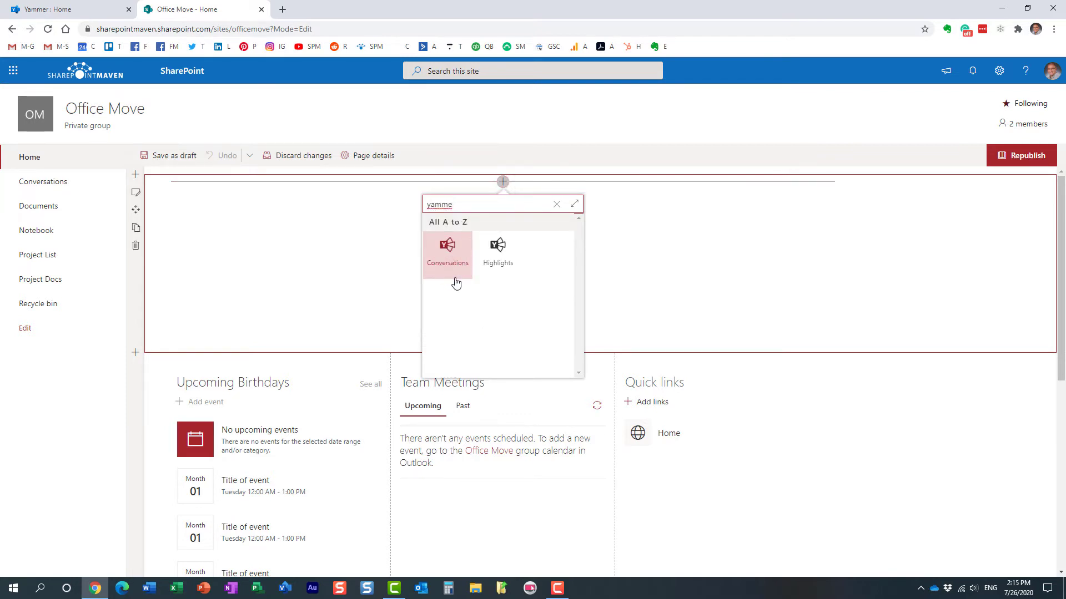
Add a Yammer Conversations web part and try Community as its conversation source
{"action": "left_click", "coordinate": [448, 247]}
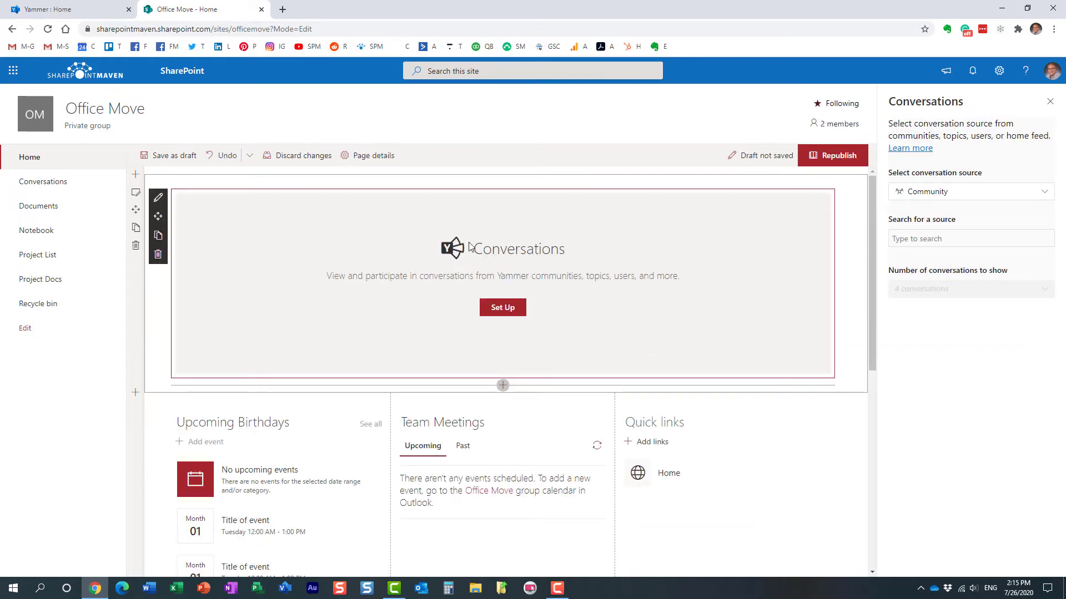
{"action": "left_click", "coordinate": [974, 198]}
{"action": "left_click", "coordinate": [957, 211]}
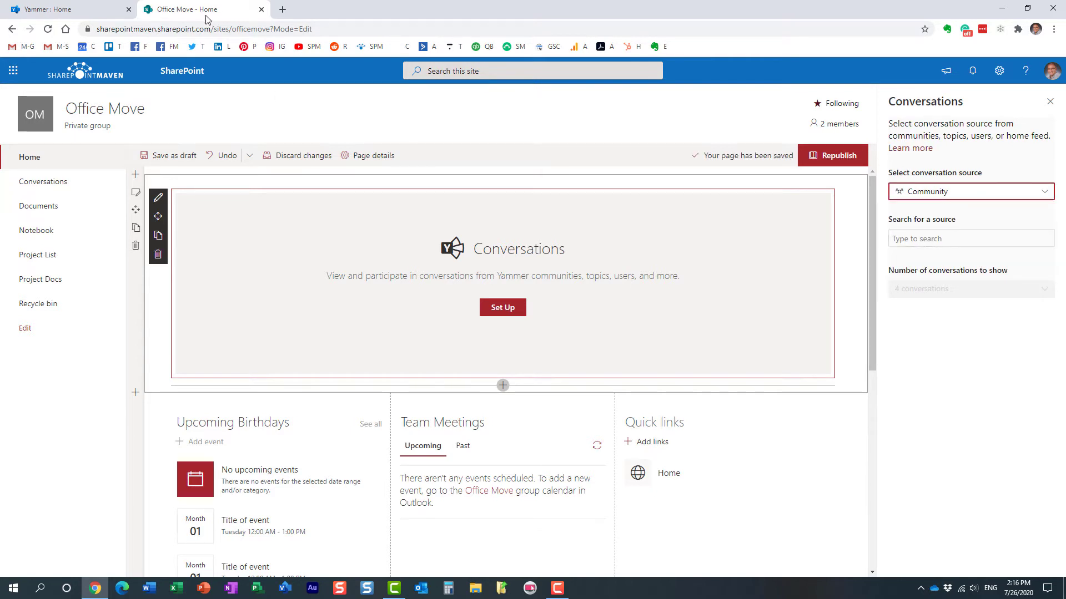
After checking the Yammer home feed, set the conversation source to Home Feed
{"action": "left_click", "coordinate": [109, 7]}
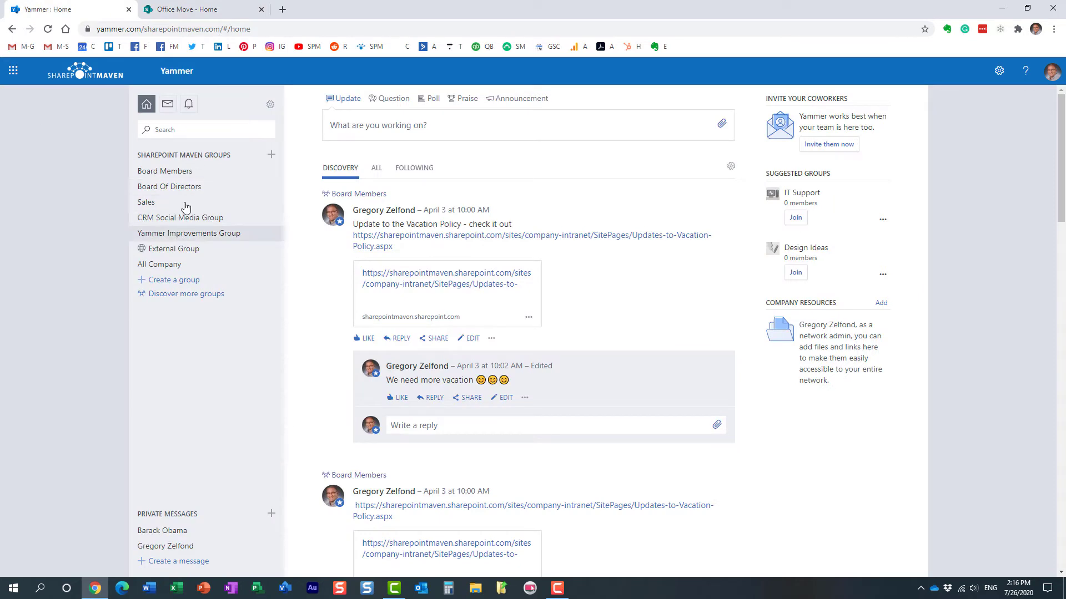
{"action": "left_click", "coordinate": [179, 9]}
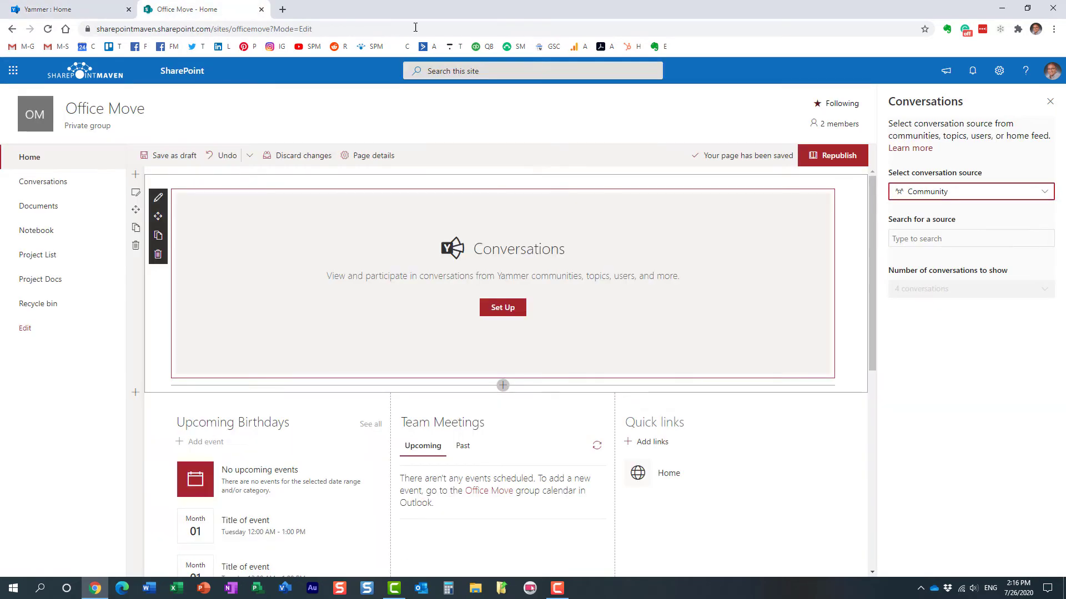
{"action": "left_click", "coordinate": [950, 192]}
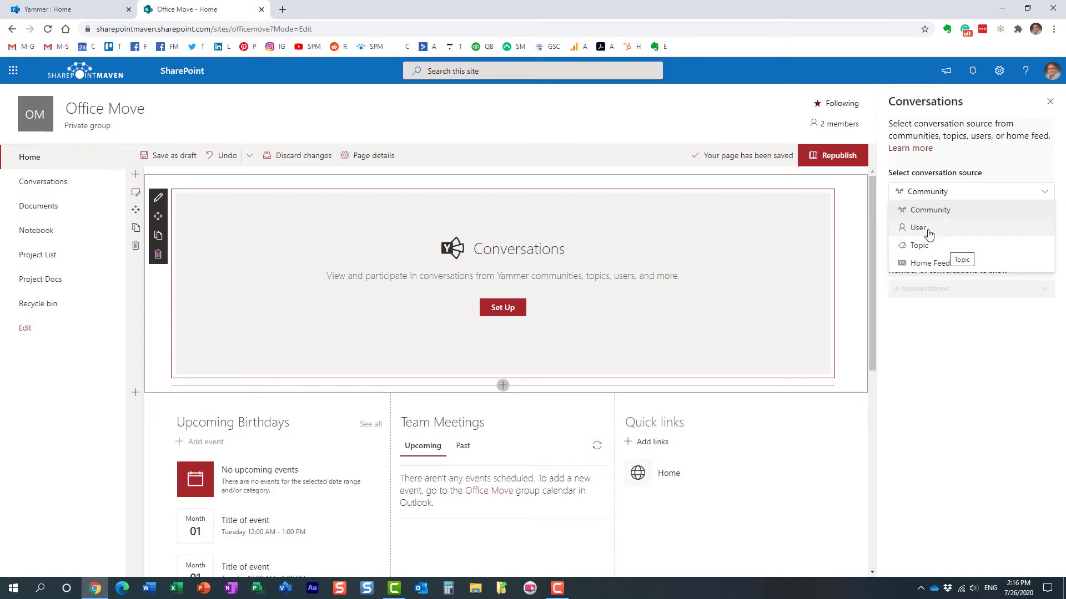
{"action": "left_click", "coordinate": [939, 263]}
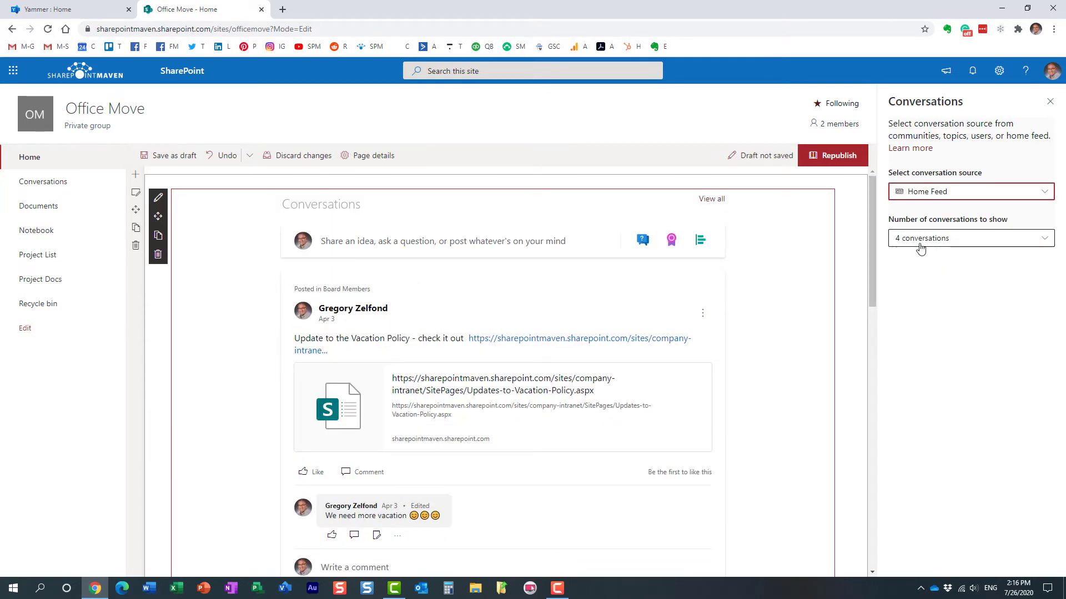
Recheck the Yammer home feed, then switch the Conversations source back to Community
{"action": "left_click", "coordinate": [78, 15]}
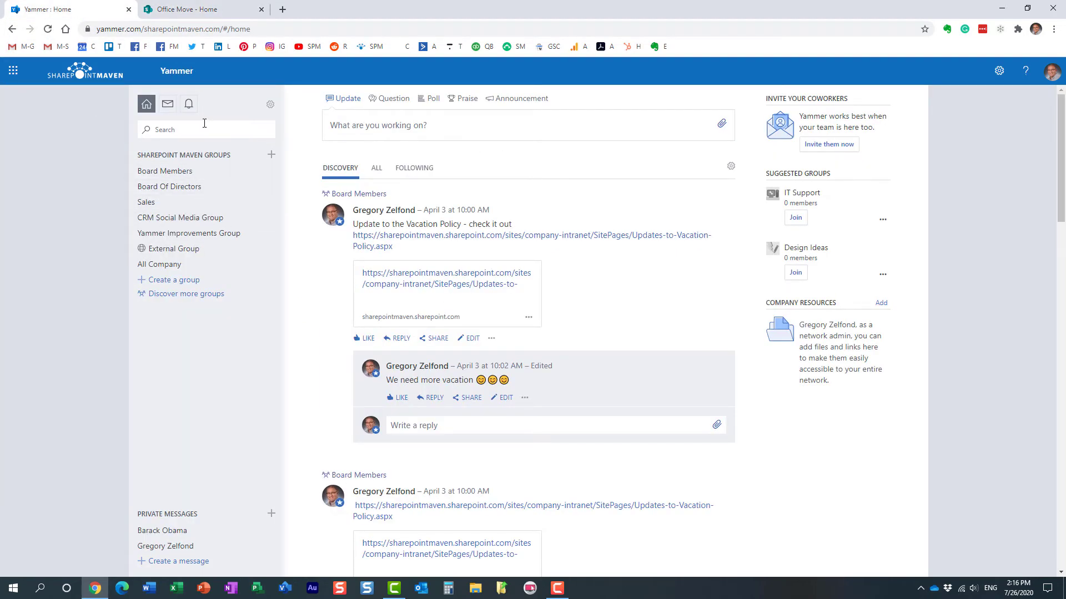
{"action": "left_click", "coordinate": [187, 11]}
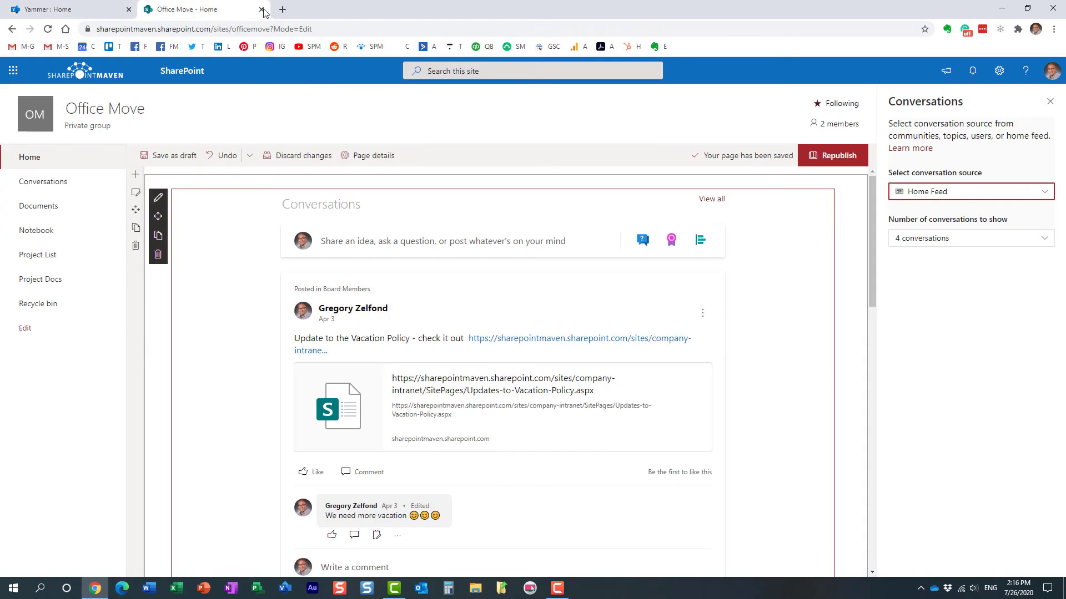
{"action": "left_click", "coordinate": [941, 195]}
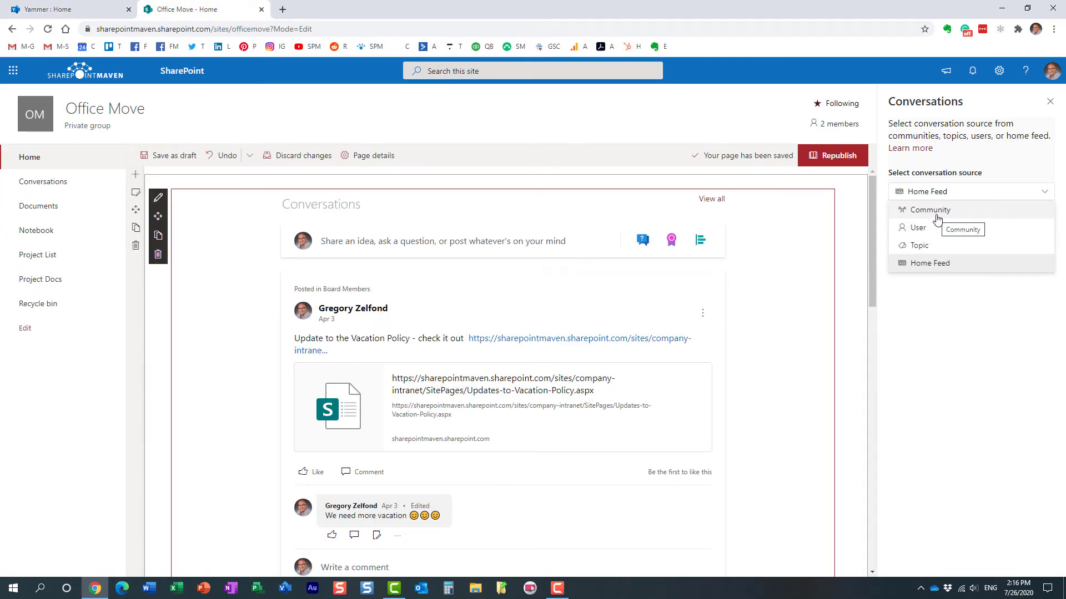
{"action": "left_click", "coordinate": [936, 210]}
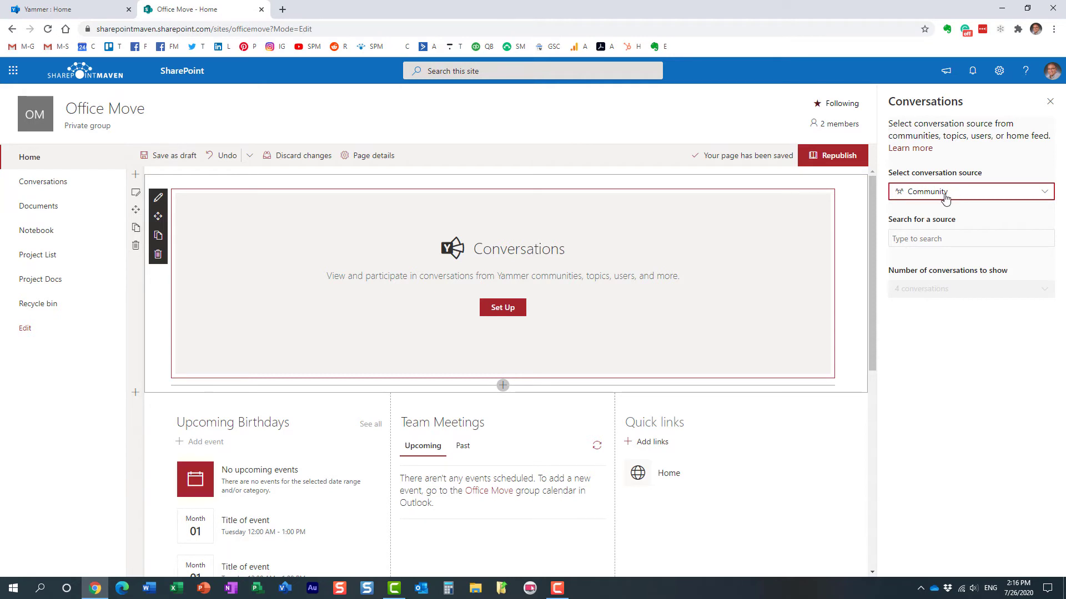
Search 'b', choose Board Members as the community source, and keep 4 conversations
{"action": "left_click", "coordinate": [932, 238]}
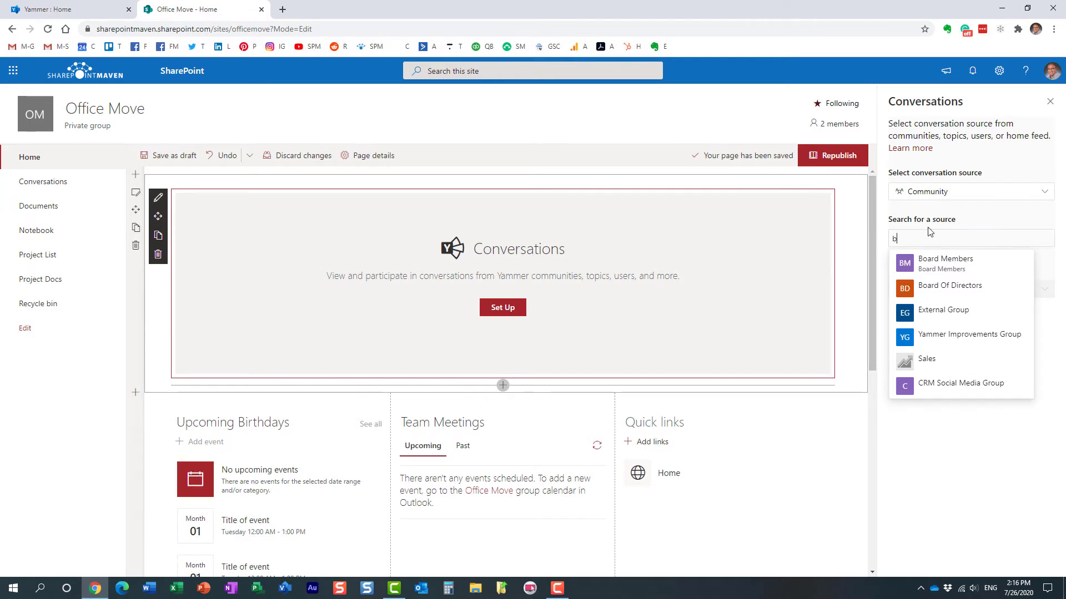
{"action": "type", "text": "b"}
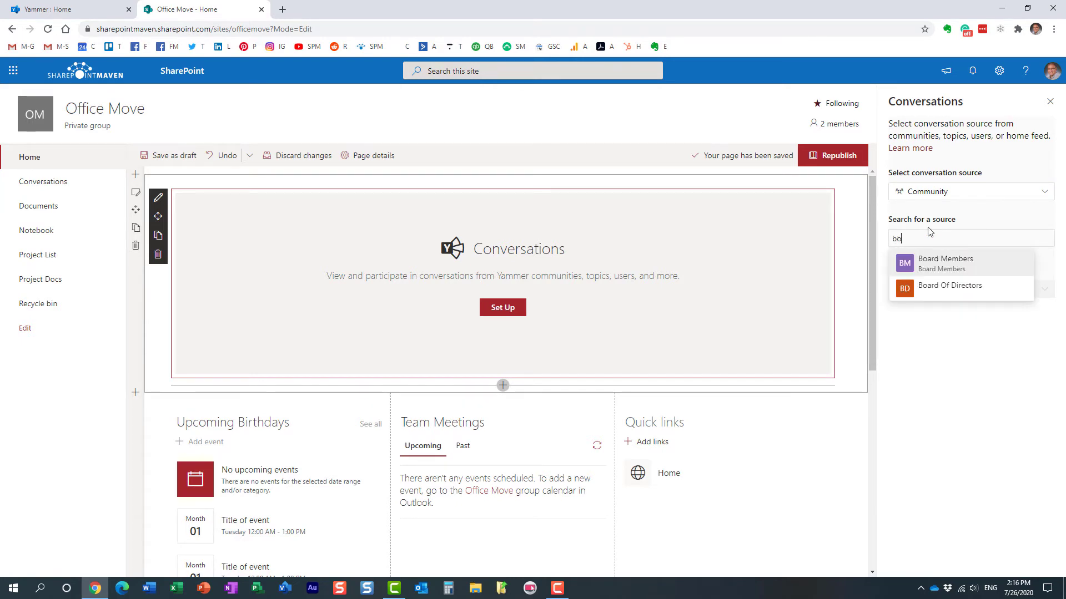
{"action": "left_click", "coordinate": [963, 267]}
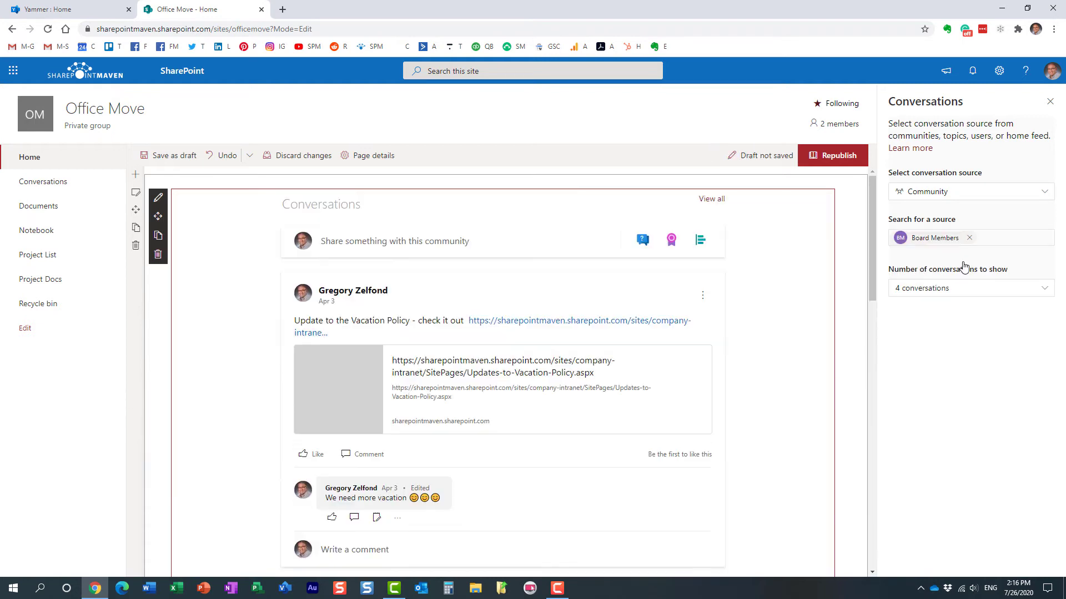
{"action": "left_click", "coordinate": [986, 297]}
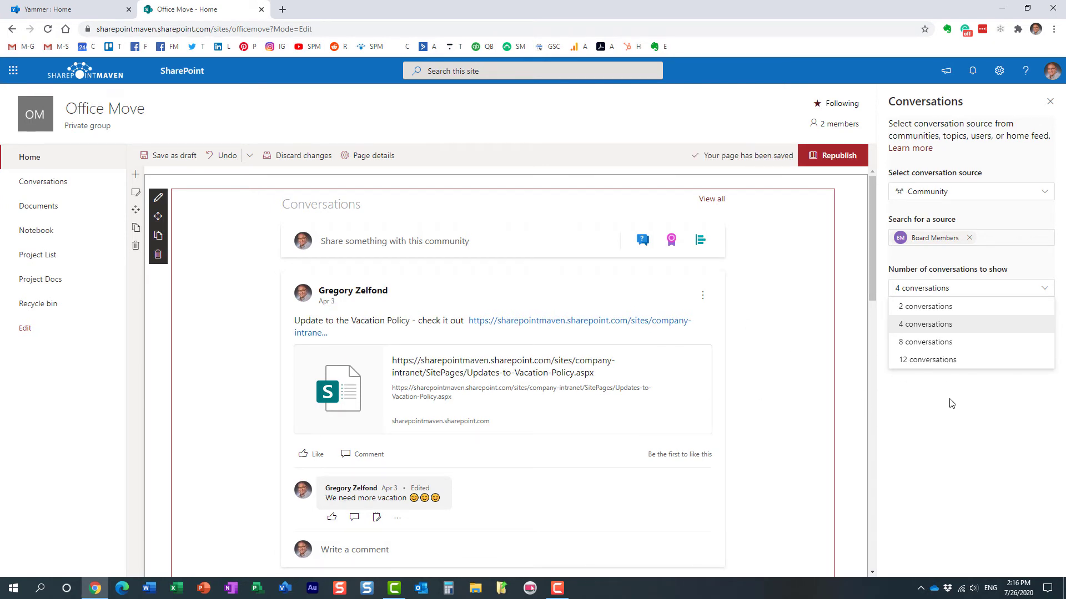
{"action": "left_click", "coordinate": [950, 413]}
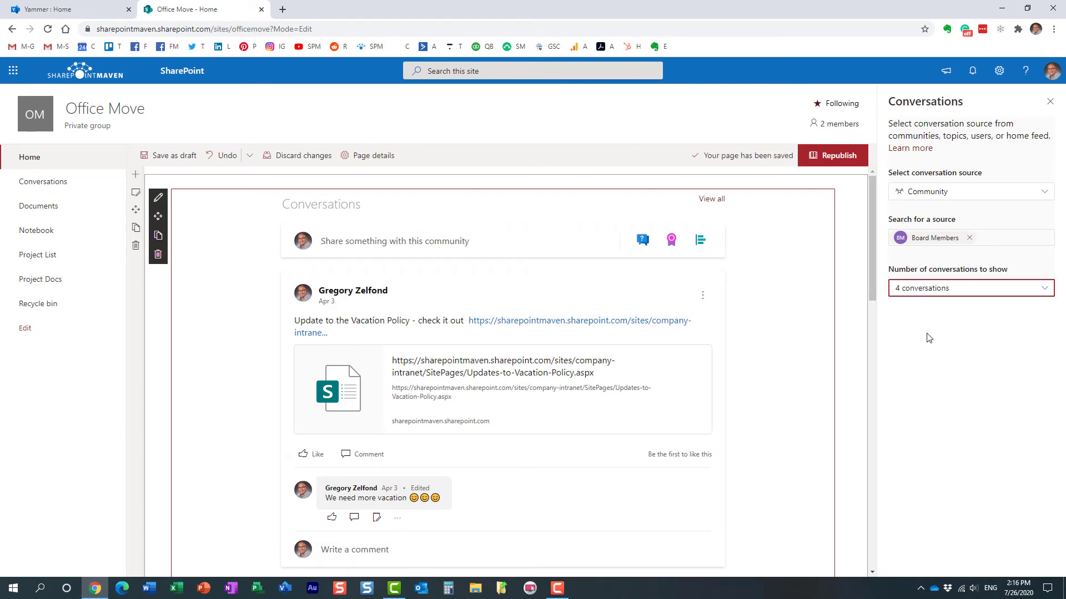
Republish the page, like and comment on the Vacation Policy post, and begin a new community post
{"action": "left_click", "coordinate": [823, 161]}
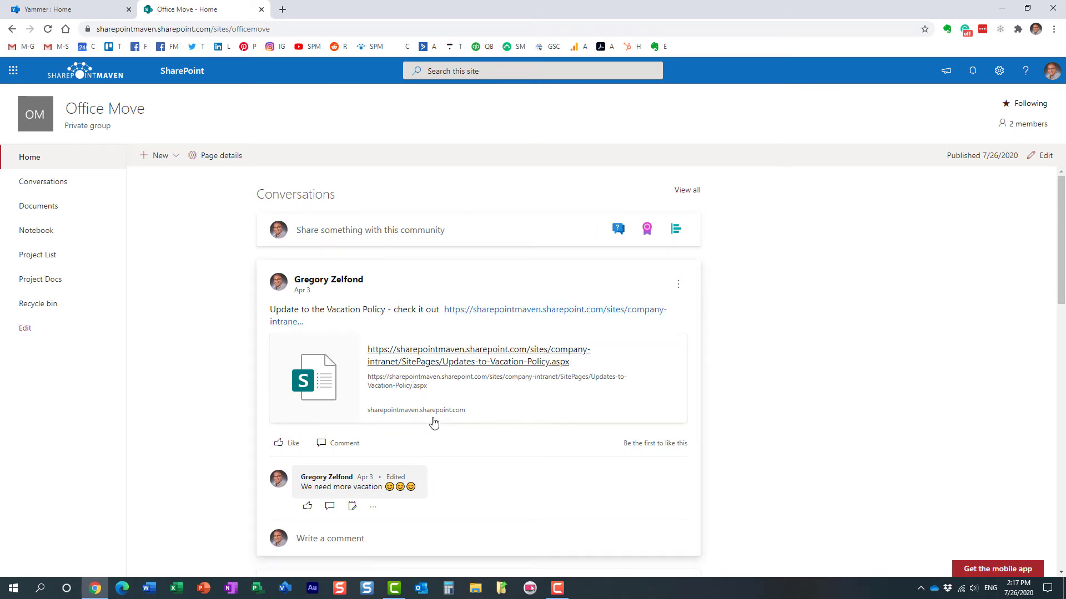
{"action": "scroll", "coordinate": [434, 424], "scroll_direction": "down", "scroll_amount": 1}
{"action": "left_click", "coordinate": [285, 369]}
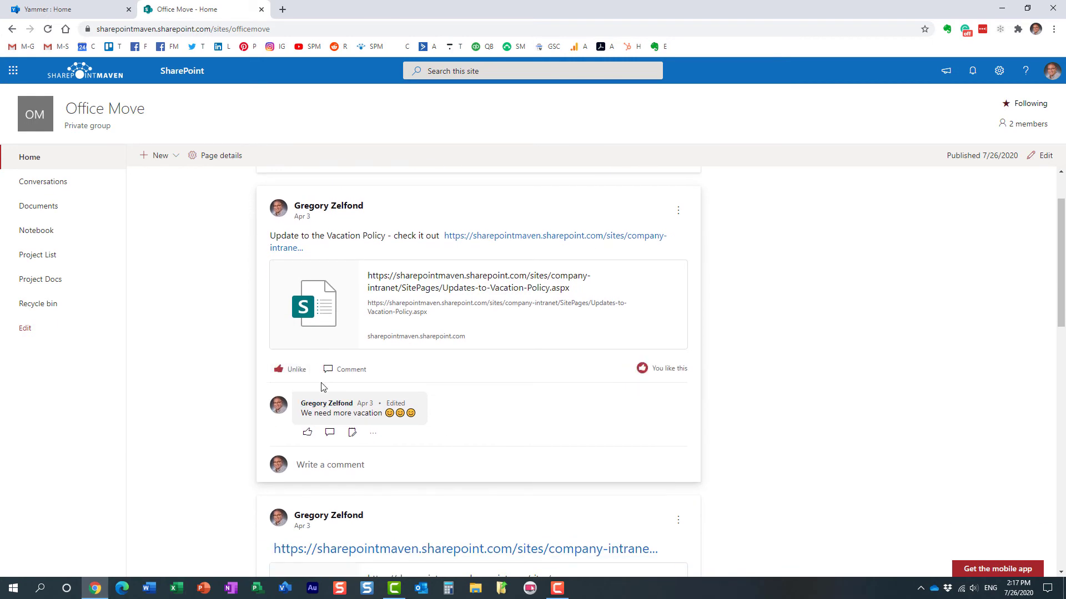
{"action": "left_click", "coordinate": [352, 371]}
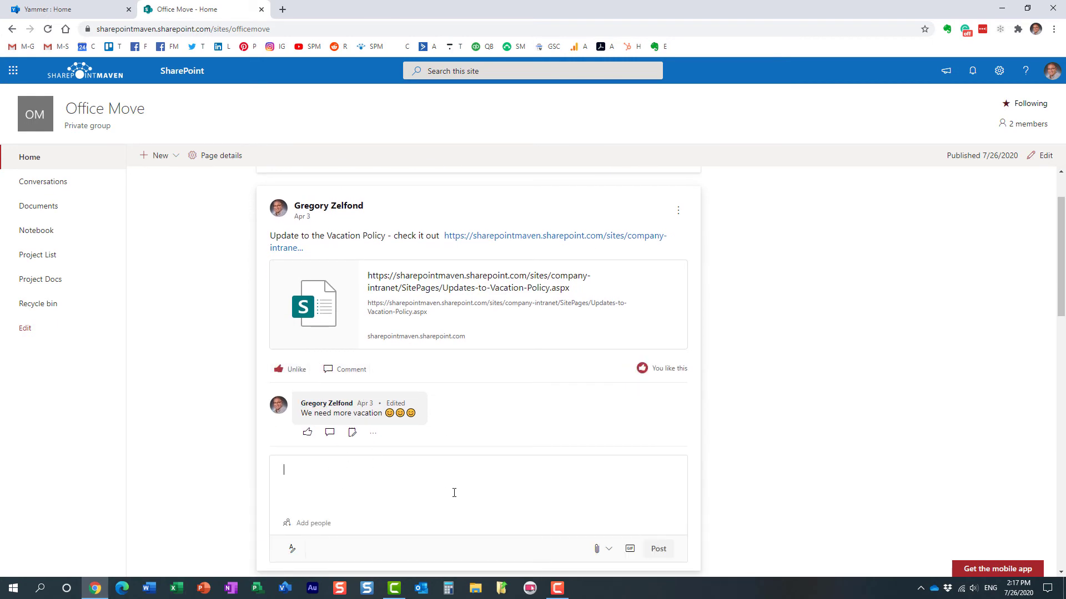
{"action": "scroll", "coordinate": [454, 493], "scroll_direction": "up", "scroll_amount": 1}
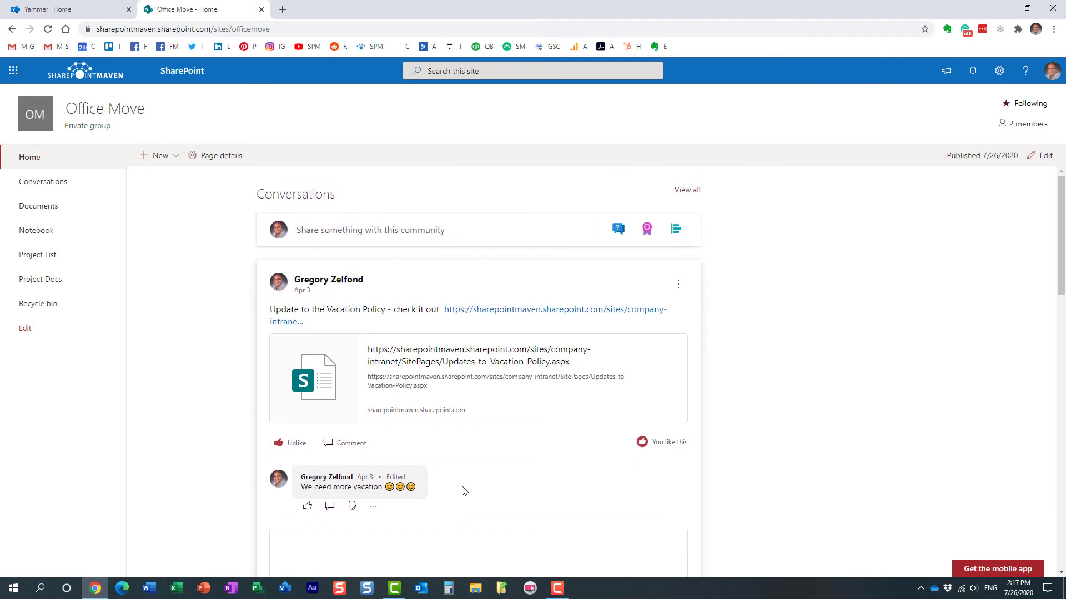
{"action": "left_click", "coordinate": [360, 233]}
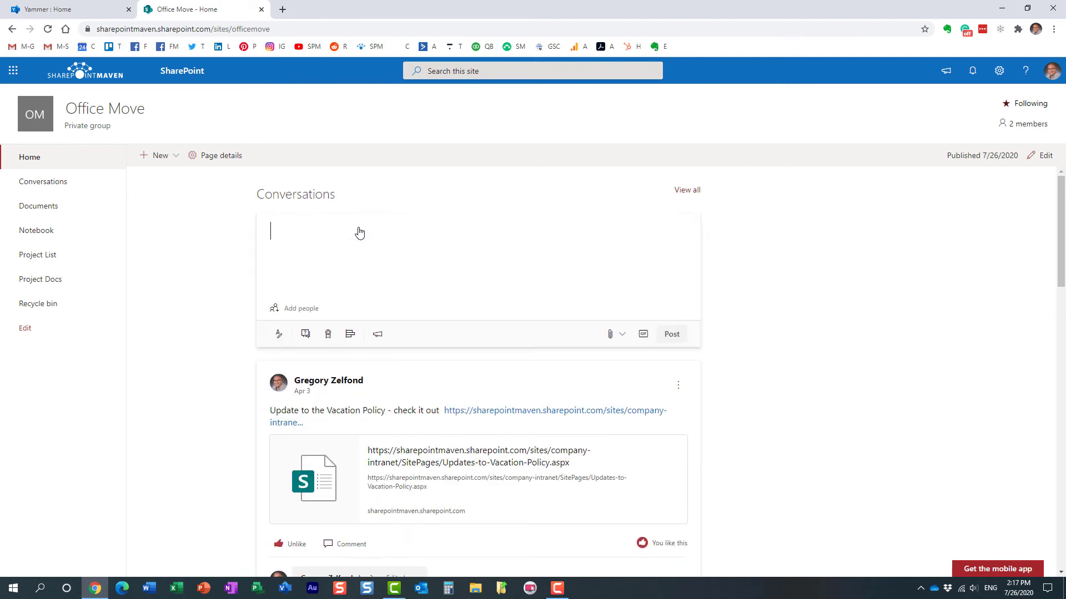
Ask 'When is next company holiday?' as a question post in the Board Members feed
{"action": "left_click", "coordinate": [306, 335]}
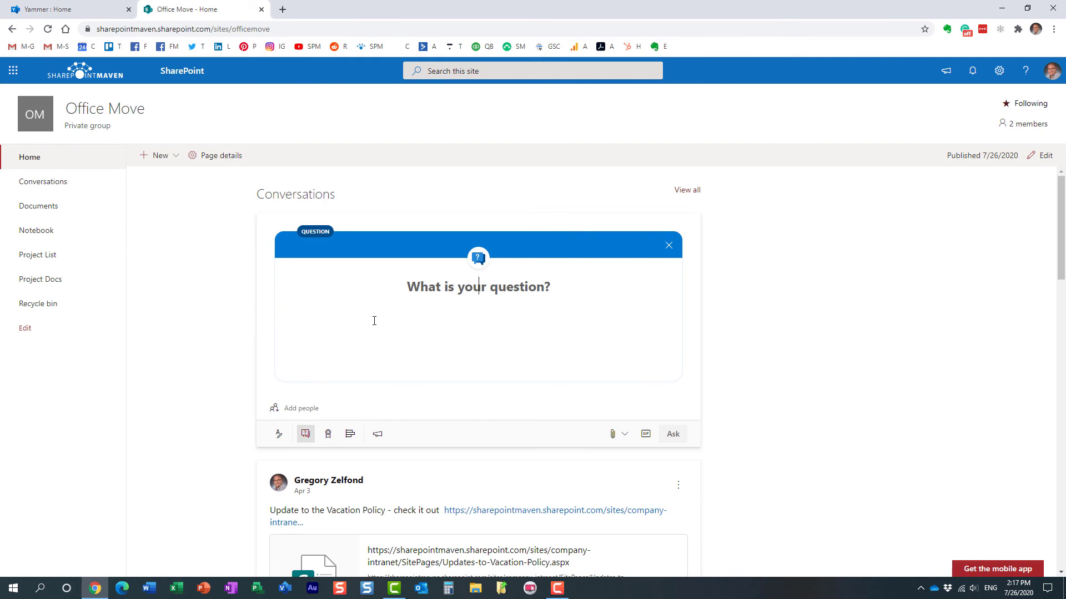
{"action": "type", "text": "When "}
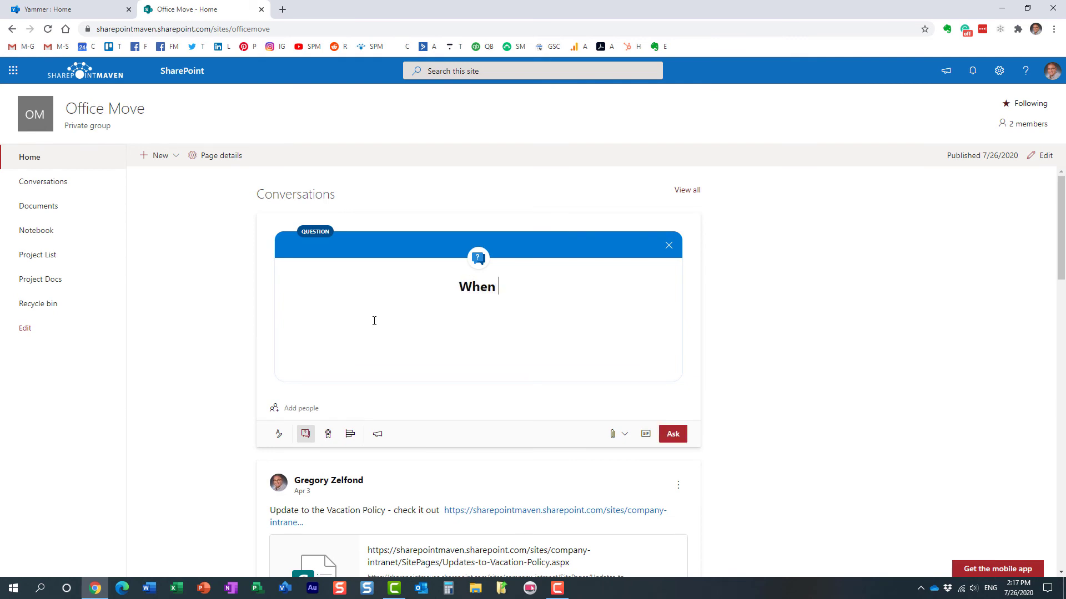
{"action": "type", "text": "is next "}
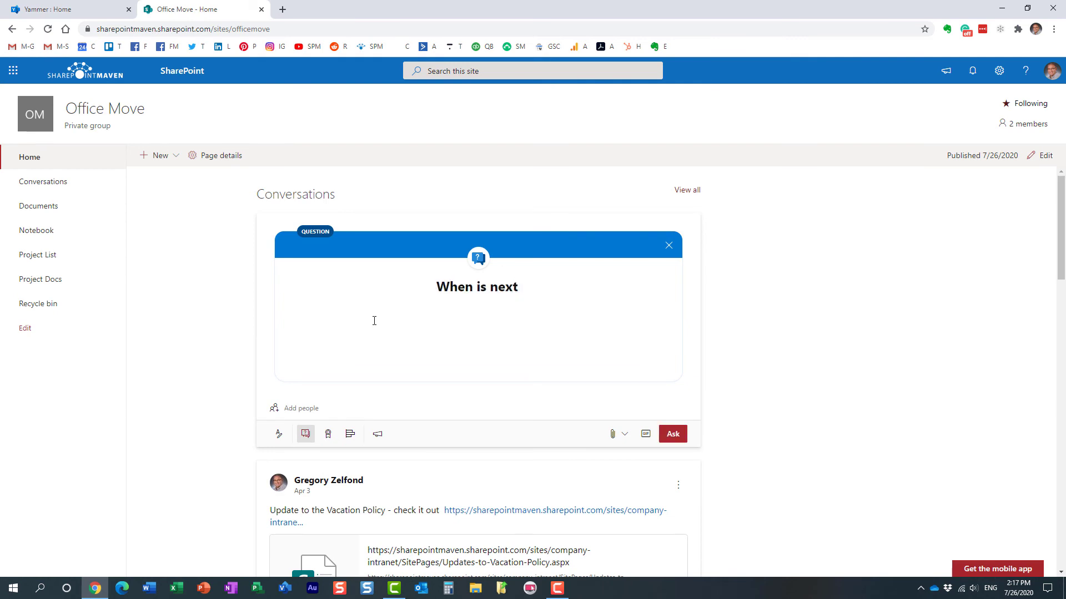
{"action": "type", "text": "company h"}
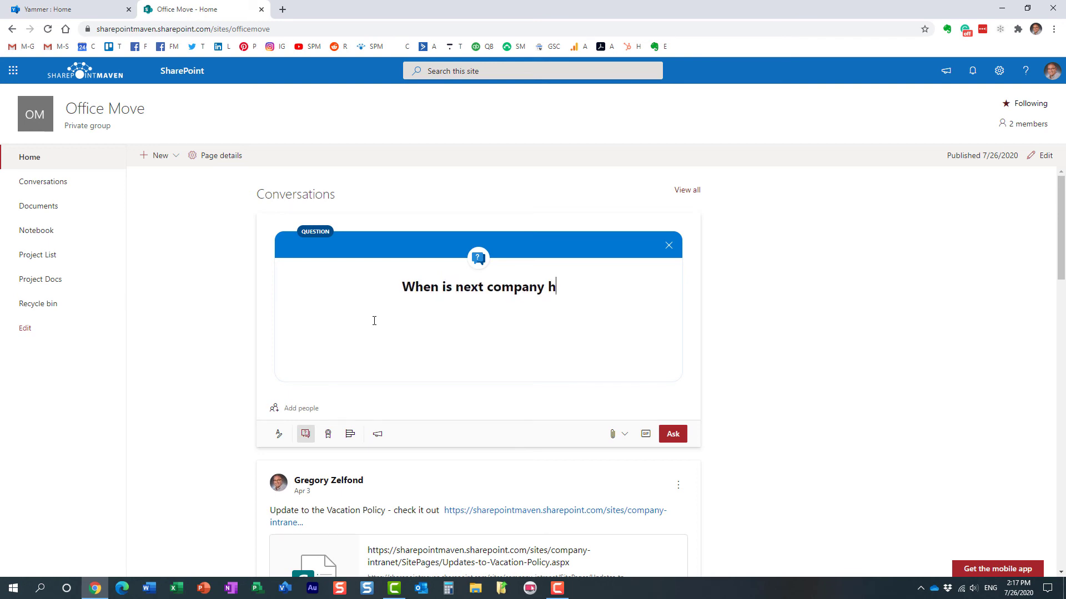
{"action": "type", "text": "oliday"}
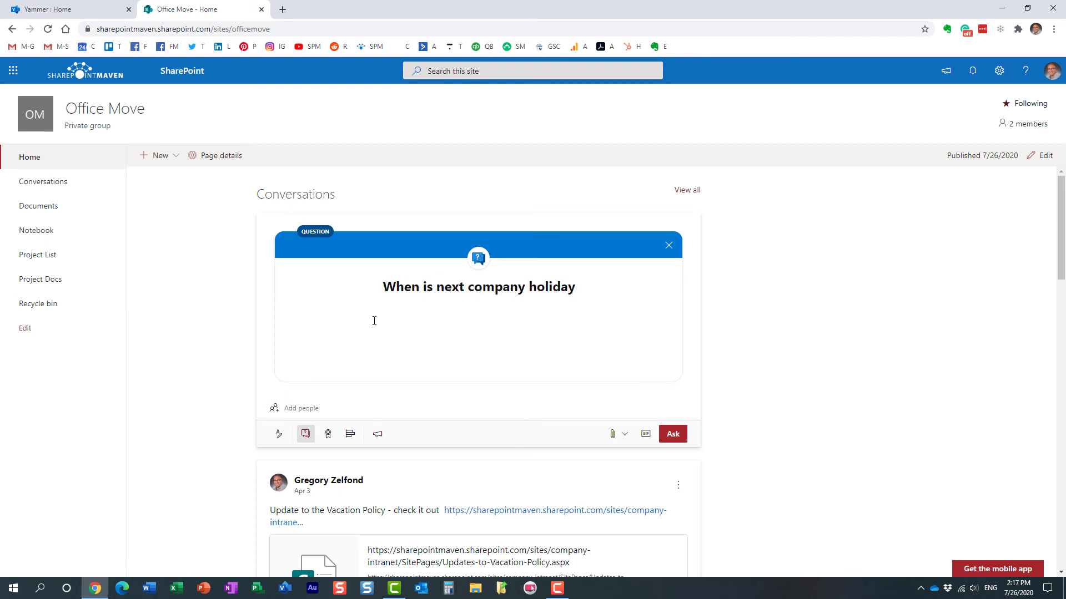
{"action": "type", "text": "?"}
{"action": "left_click", "coordinate": [672, 433]}
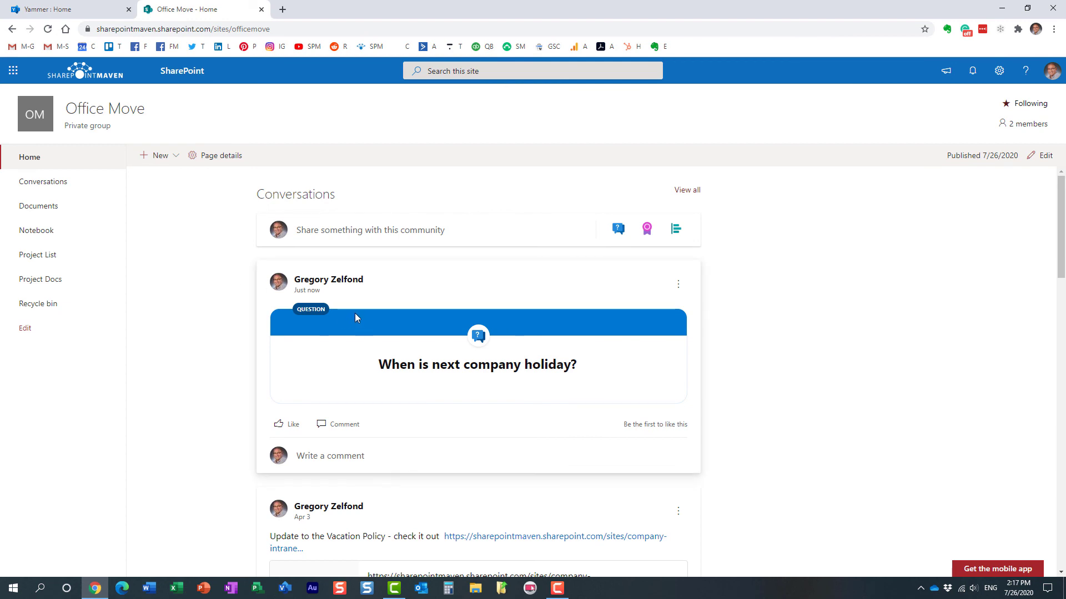
Like the 'When is next company holiday?' question and open a comment box under it
{"action": "left_click", "coordinate": [292, 425]}
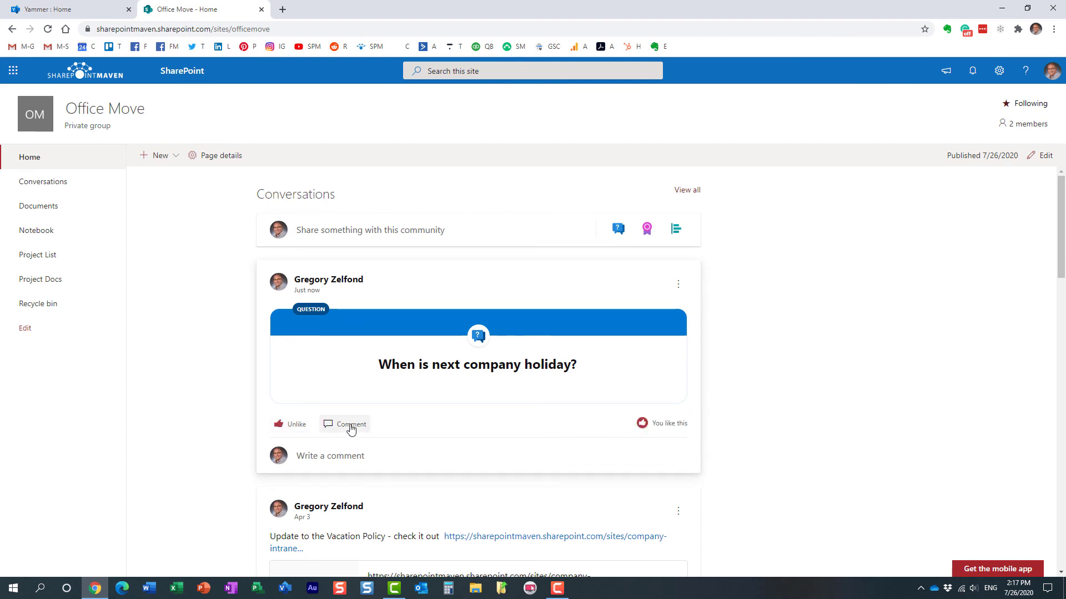
{"action": "left_click", "coordinate": [348, 426]}
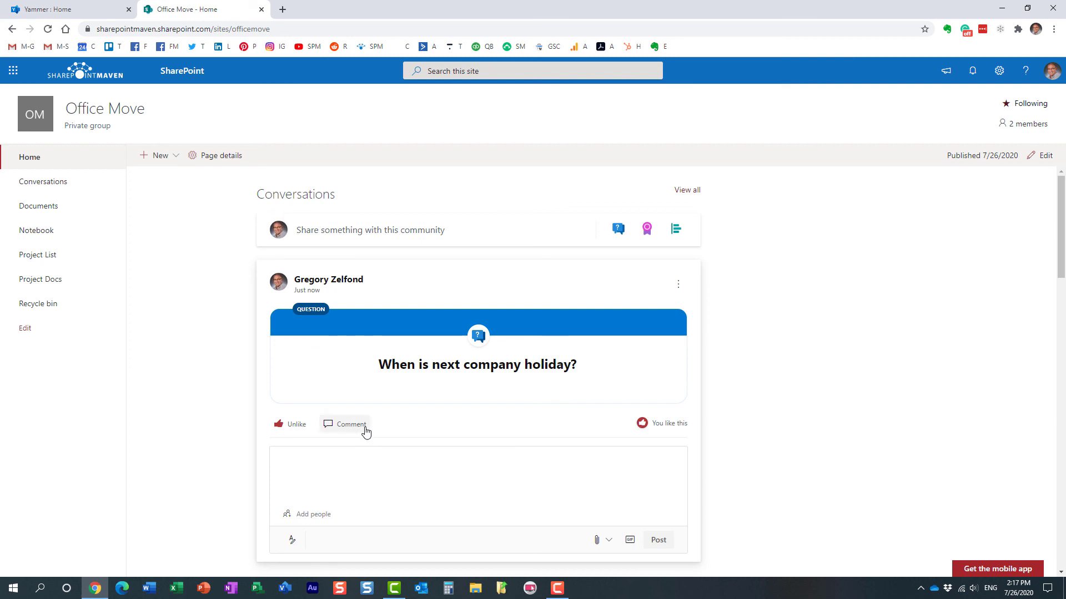